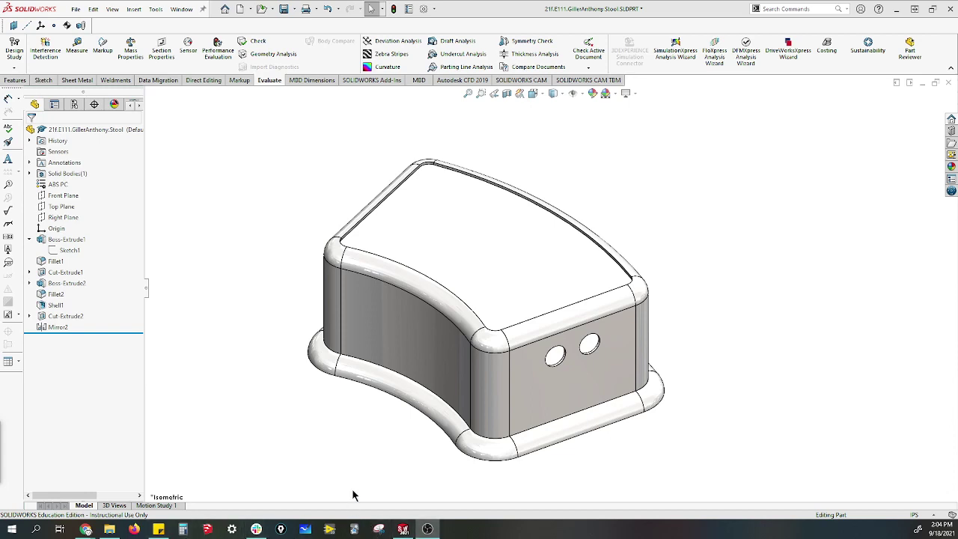
- Show the stool in the isometric view and evaluate its mass properties
{"action": "middle_click_drag", "start_coordinate": [330, 384], "coordinate": [415, 347]}
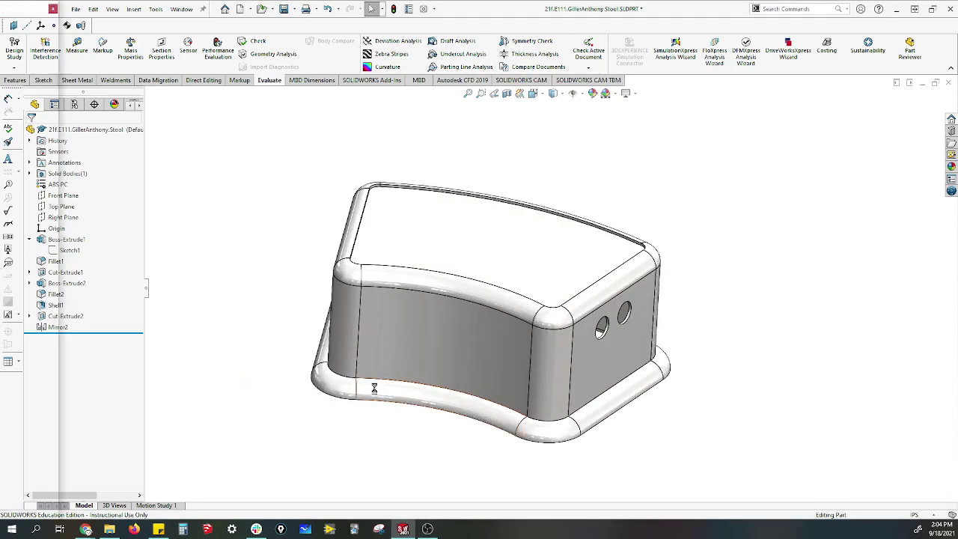
{"action": "key", "text": "space"}
{"action": "left_click", "coordinate": [416, 351]}
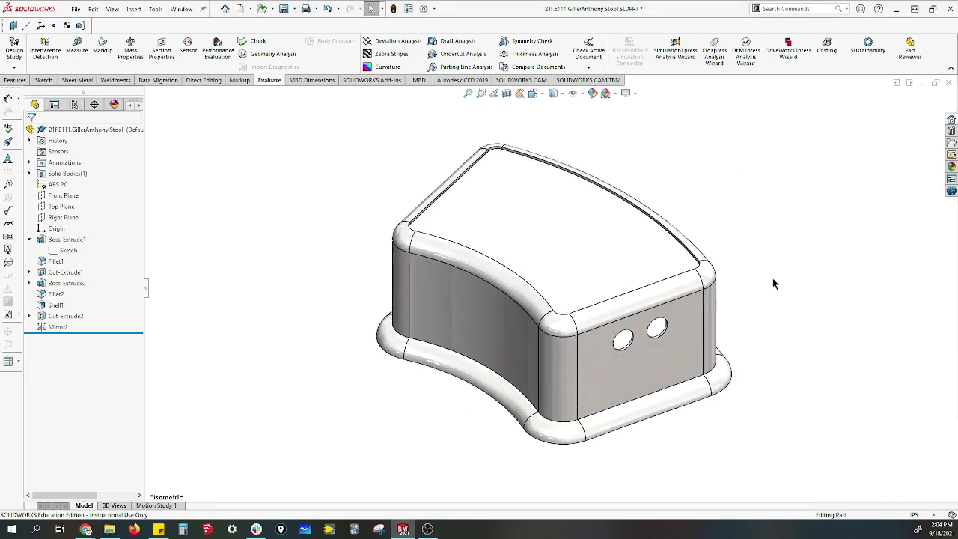
{"action": "left_click", "coordinate": [131, 49]}
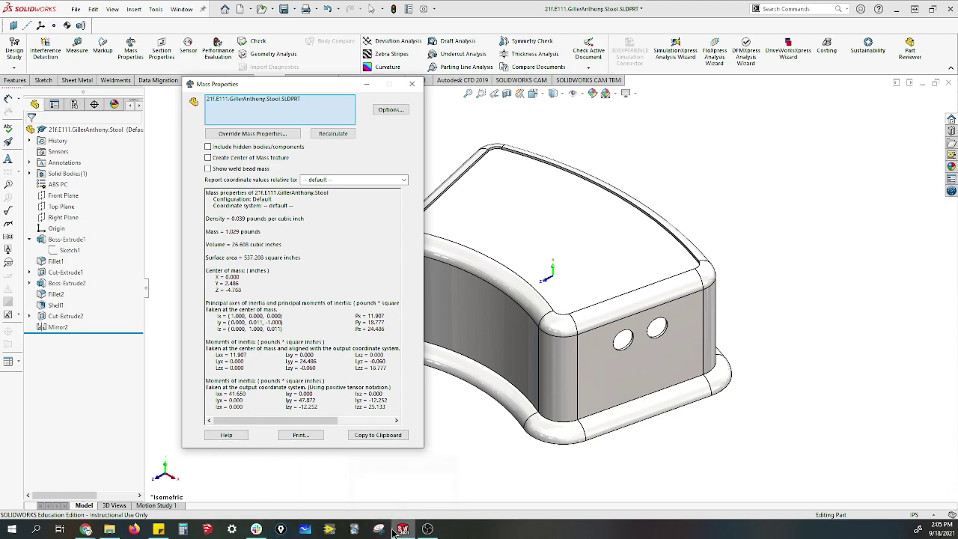
- Check the step stool's target volume in the Week 3 Pre-Lab document in Chrome, and return to SOLIDWORKS
{"action": "left_click", "coordinate": [86, 529]}
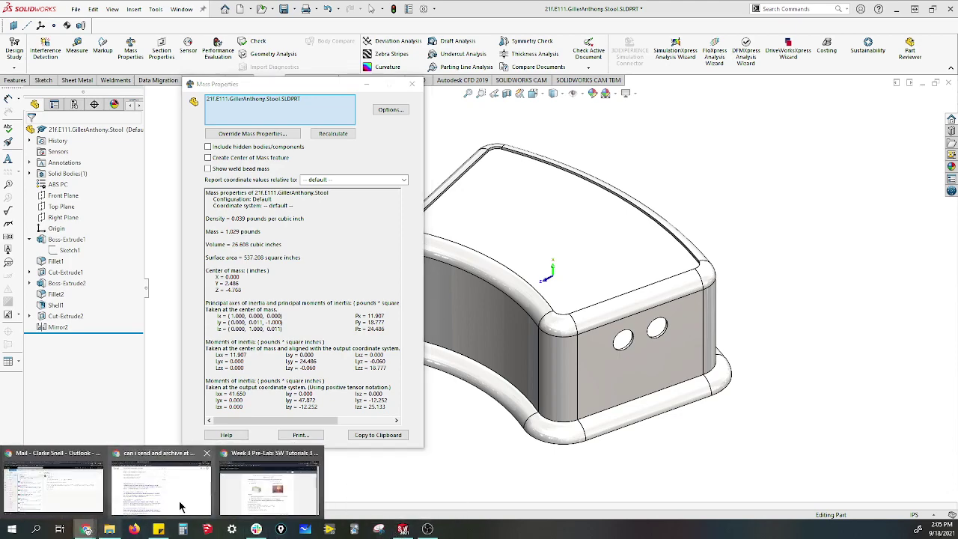
{"action": "left_click", "coordinate": [228, 501]}
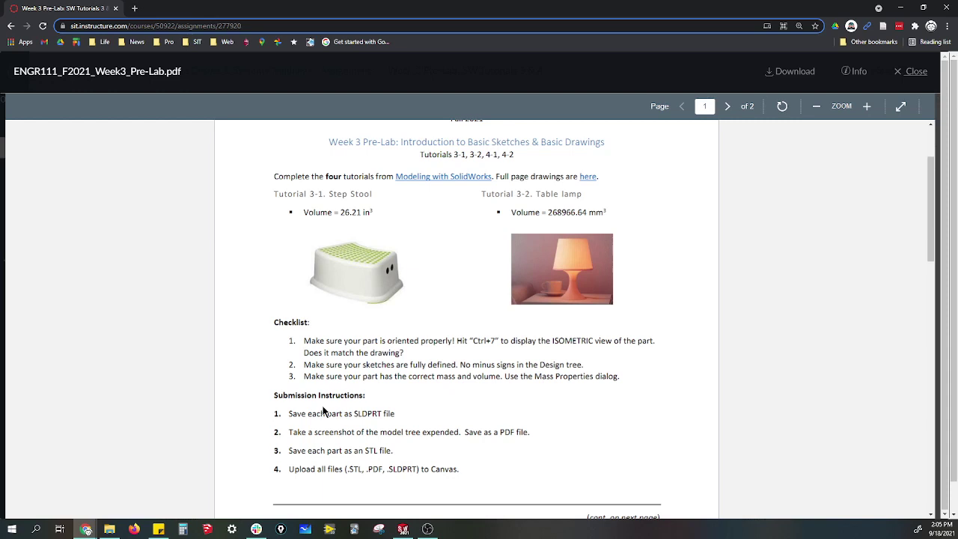
{"action": "left_click", "coordinate": [403, 530]}
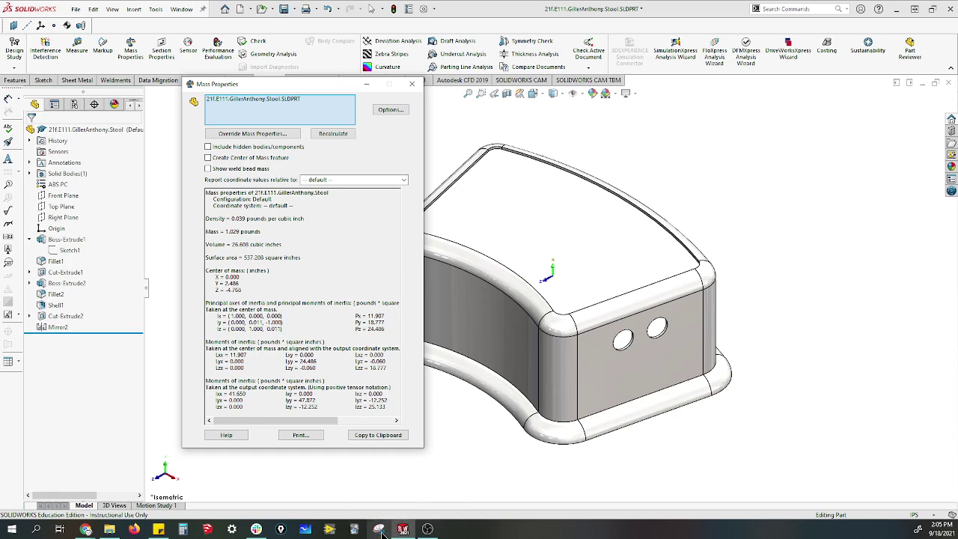
- Open the Calculator beside the mass properties report and compute the parenthesized difference (26.21 − 26.68)
{"action": "left_click", "coordinate": [183, 529]}
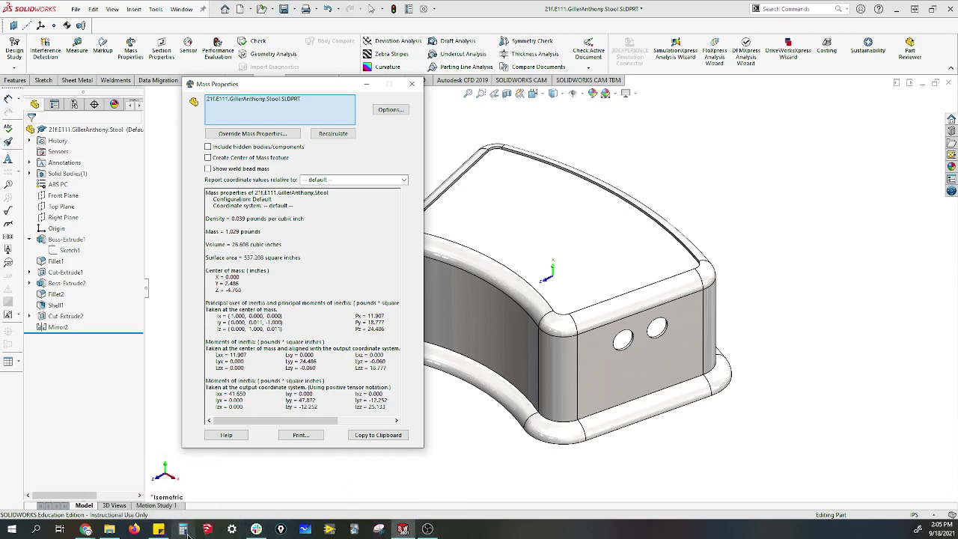
{"action": "left_click_drag", "start_coordinate": [733, 38], "coordinate": [764, 41]}
{"action": "left_click", "coordinate": [723, 320]}
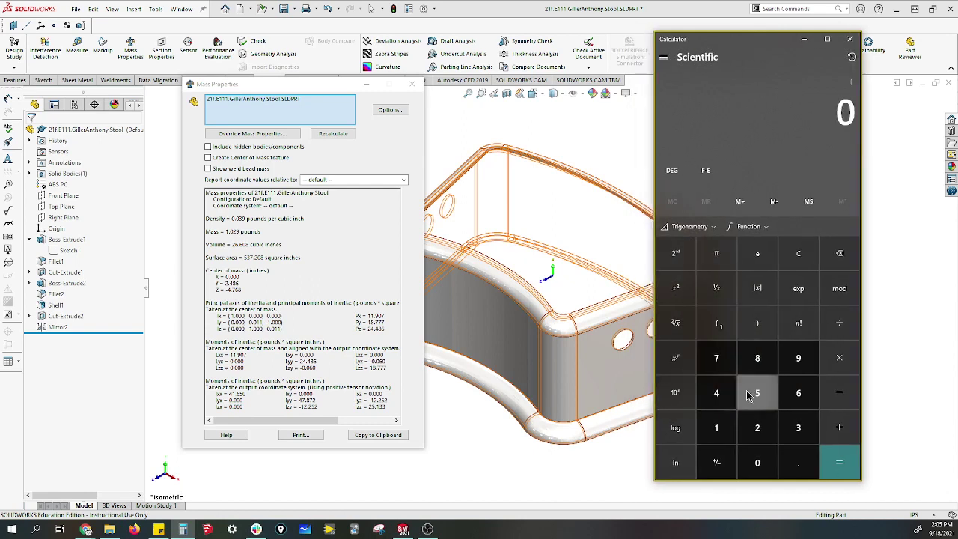
{"action": "left_click", "coordinate": [757, 432]}
{"action": "left_click", "coordinate": [797, 396]}
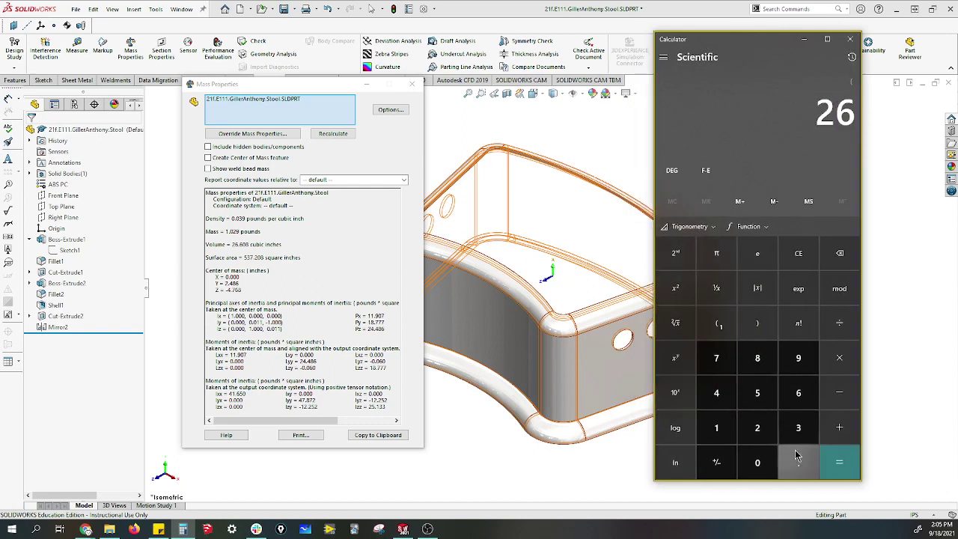
{"action": "left_click", "coordinate": [797, 458]}
{"action": "left_click", "coordinate": [758, 427]}
{"action": "left_click", "coordinate": [716, 428]}
{"action": "left_click", "coordinate": [839, 392]}
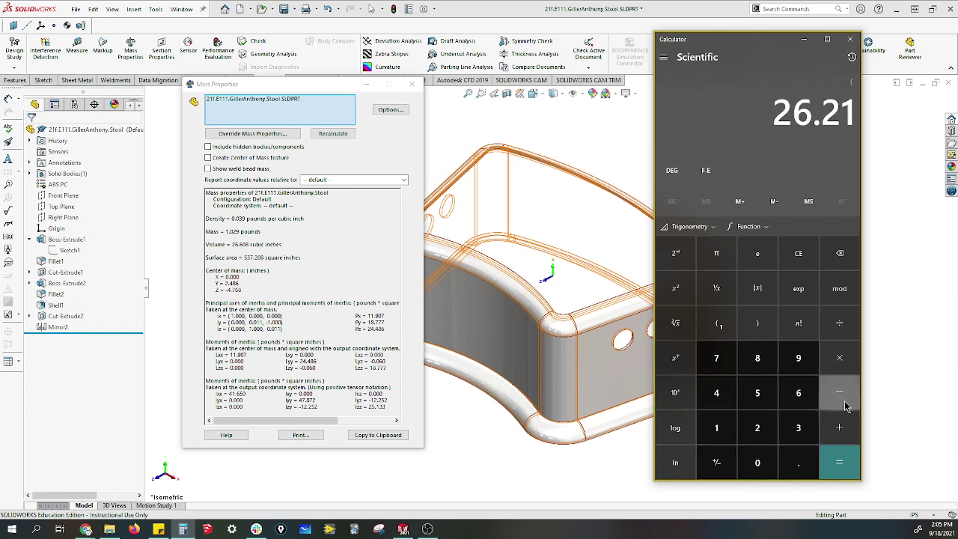
{"action": "left_click", "coordinate": [759, 432]}
{"action": "left_click", "coordinate": [798, 395]}
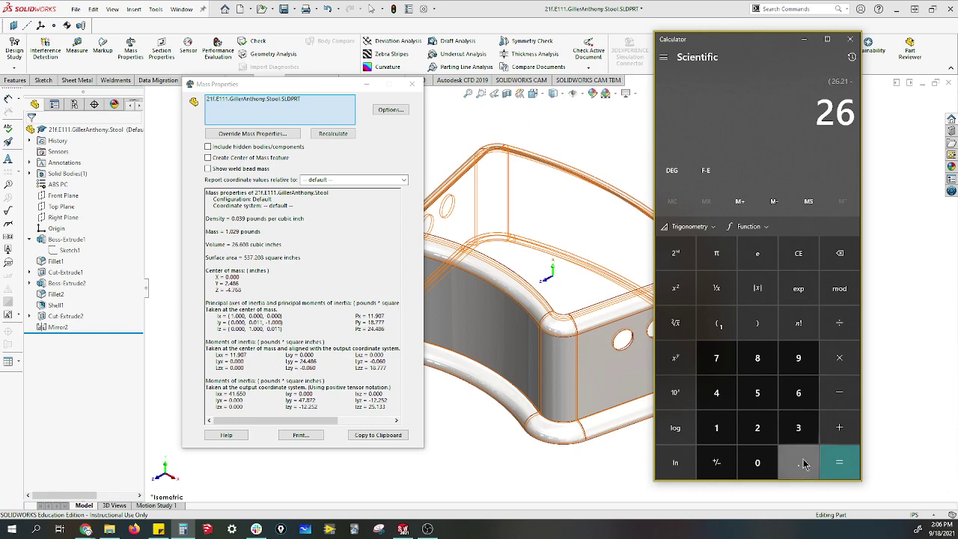
{"action": "left_click", "coordinate": [802, 458]}
{"action": "left_click", "coordinate": [798, 392]}
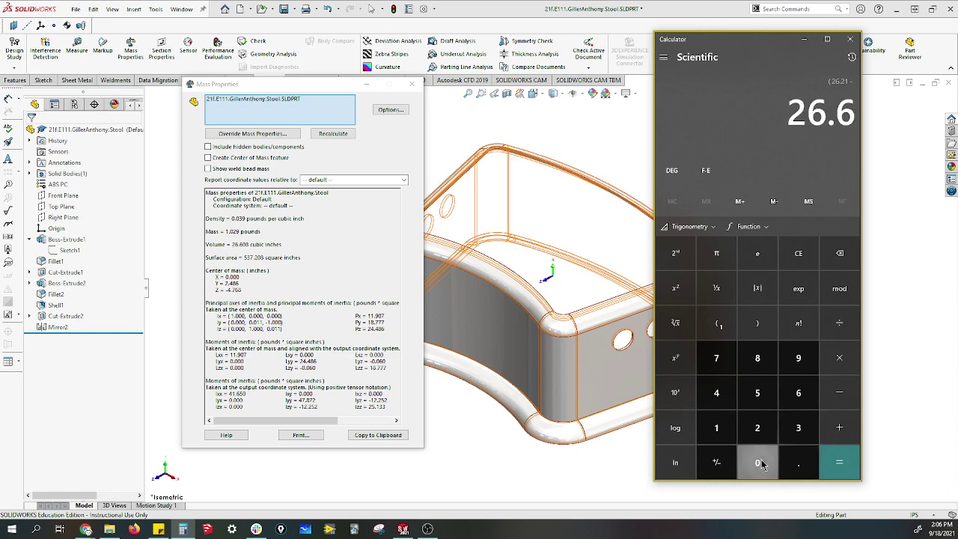
{"action": "left_click", "coordinate": [757, 358]}
{"action": "left_click", "coordinate": [759, 322]}
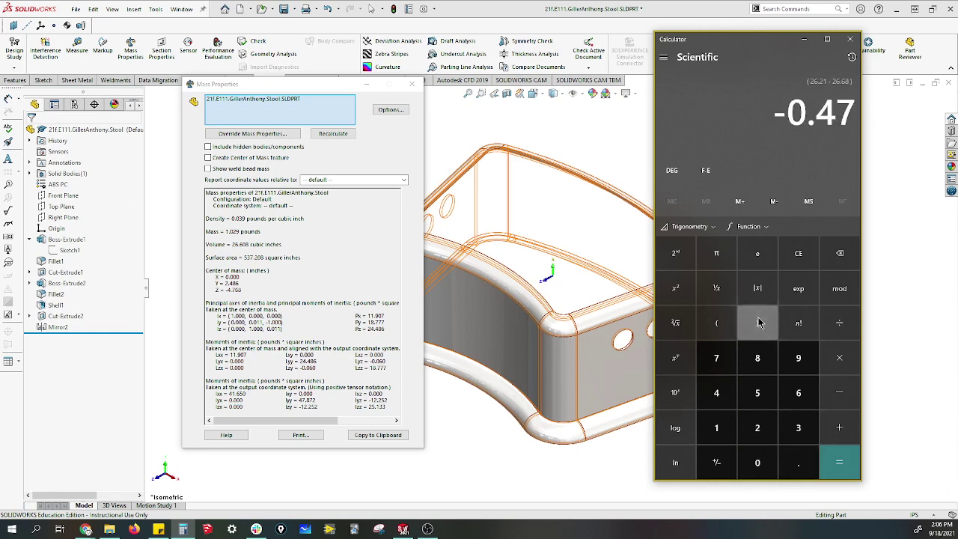
- Divide the calculated volume difference by 26.21 to get the relative error
{"action": "left_click", "coordinate": [839, 323]}
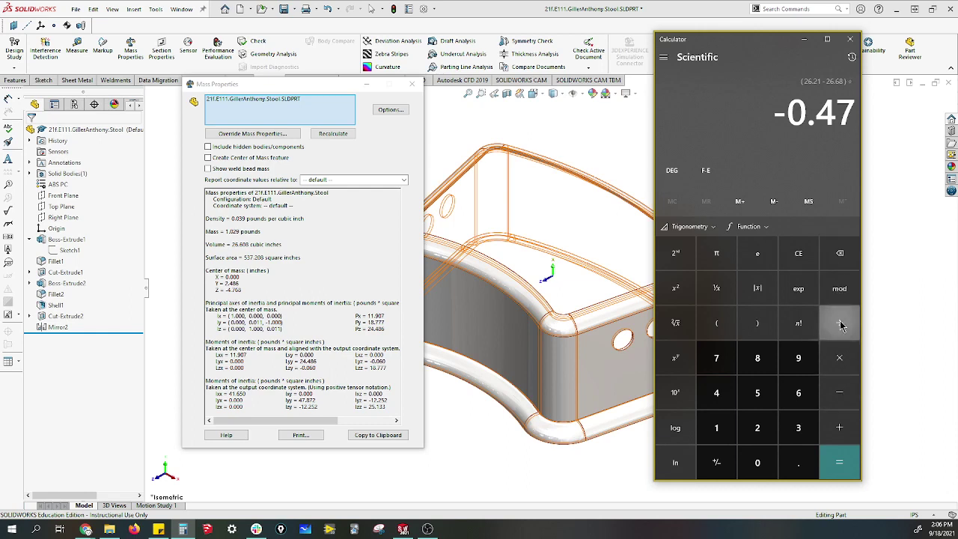
{"action": "left_click", "coordinate": [757, 427]}
{"action": "left_click", "coordinate": [798, 392]}
{"action": "left_click", "coordinate": [797, 462]}
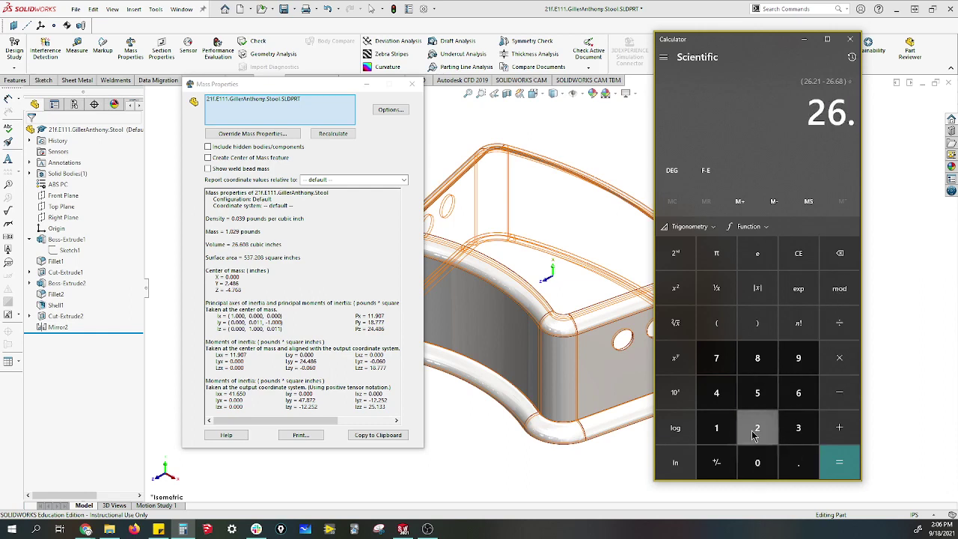
{"action": "left_click", "coordinate": [755, 430]}
{"action": "left_click", "coordinate": [716, 427]}
{"action": "left_click", "coordinate": [838, 464]}
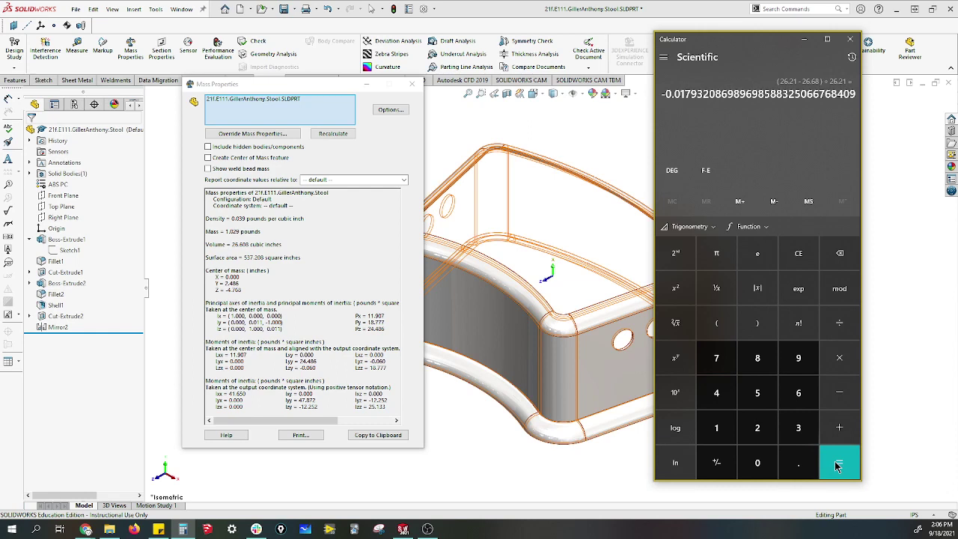
- Clear the calculation and compute the parenthesized volume difference (26.21 − 26.608)
{"action": "left_click", "coordinate": [797, 255]}
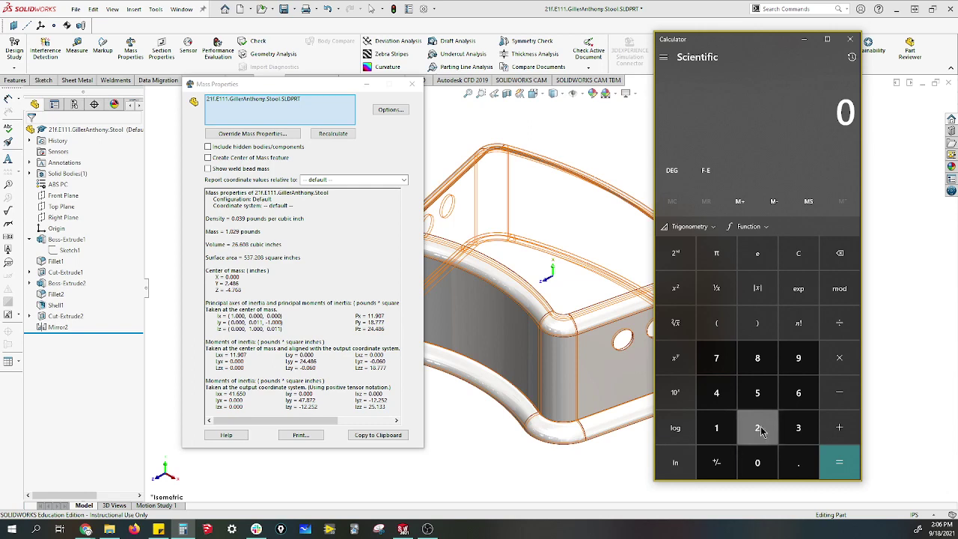
{"action": "left_click", "coordinate": [720, 321]}
{"action": "left_click", "coordinate": [757, 429]}
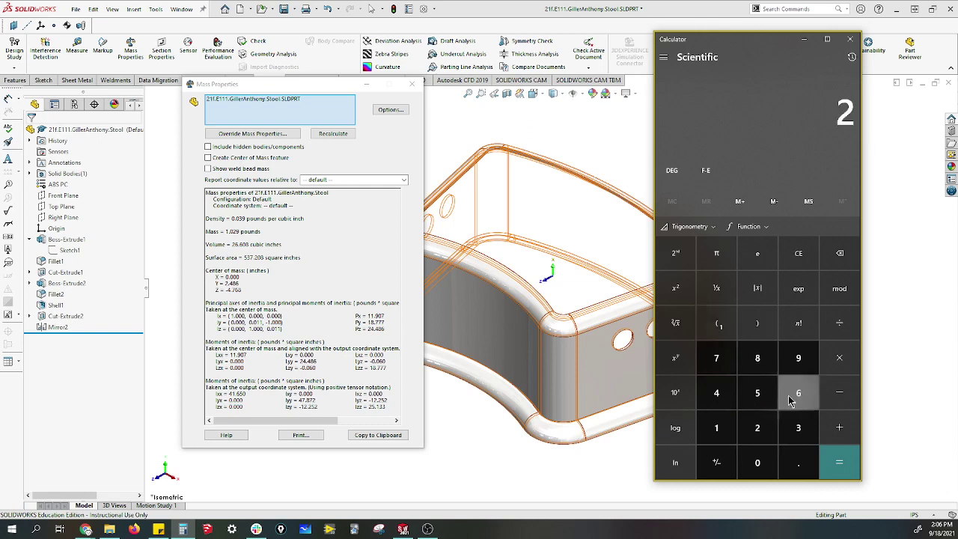
{"action": "left_click", "coordinate": [794, 395]}
{"action": "left_click", "coordinate": [797, 468]}
{"action": "left_click", "coordinate": [757, 428]}
{"action": "left_click", "coordinate": [716, 428]}
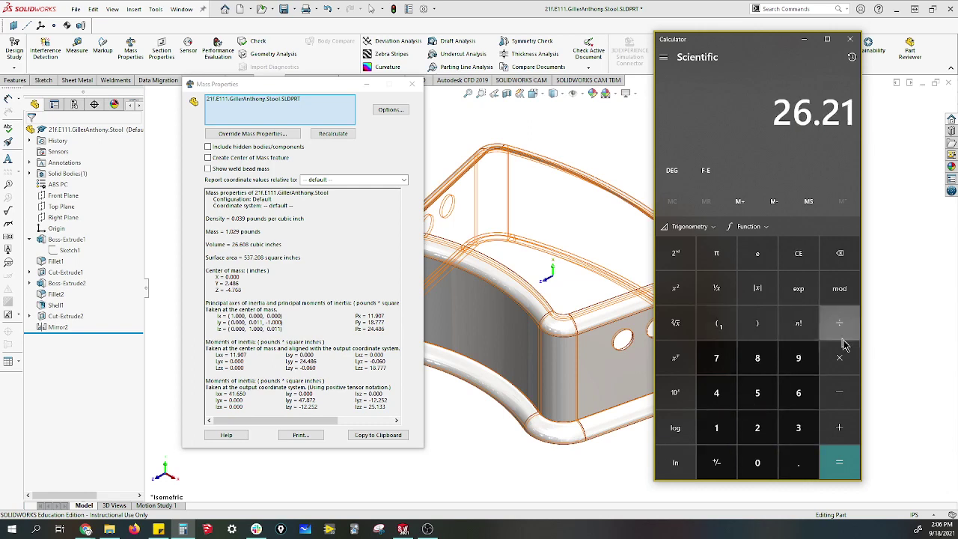
{"action": "left_click", "coordinate": [843, 395]}
{"action": "left_click", "coordinate": [756, 425]}
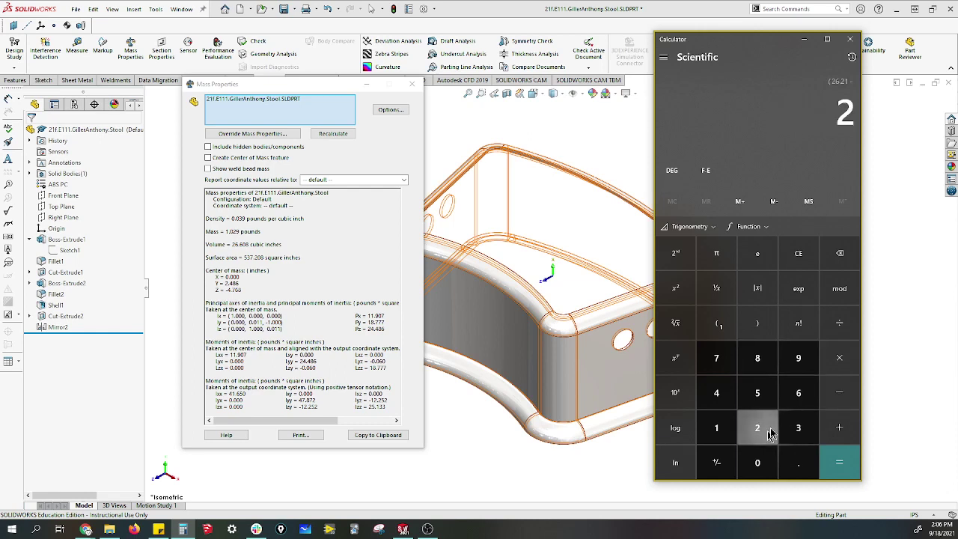
{"action": "left_click", "coordinate": [791, 403]}
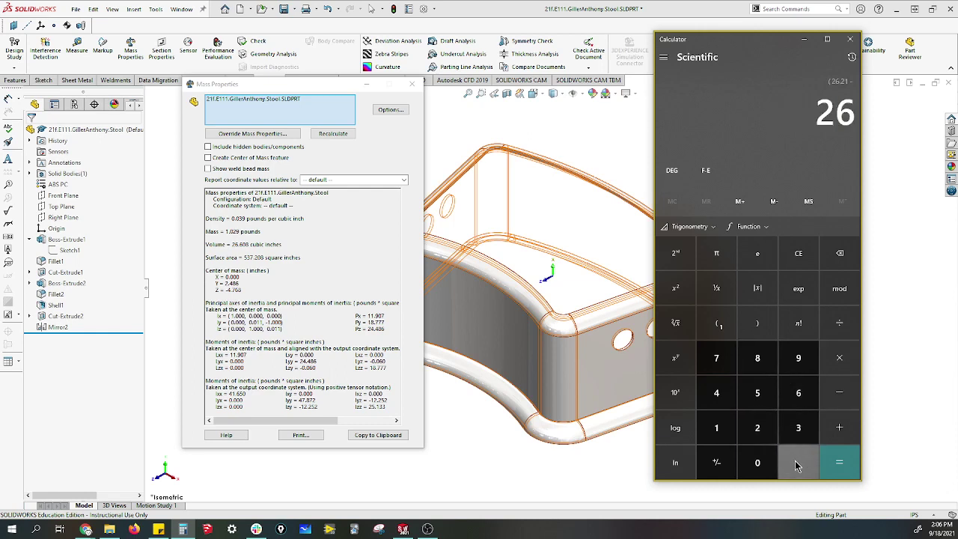
{"action": "left_click", "coordinate": [796, 460]}
{"action": "left_click", "coordinate": [794, 395]}
{"action": "left_click", "coordinate": [756, 461]}
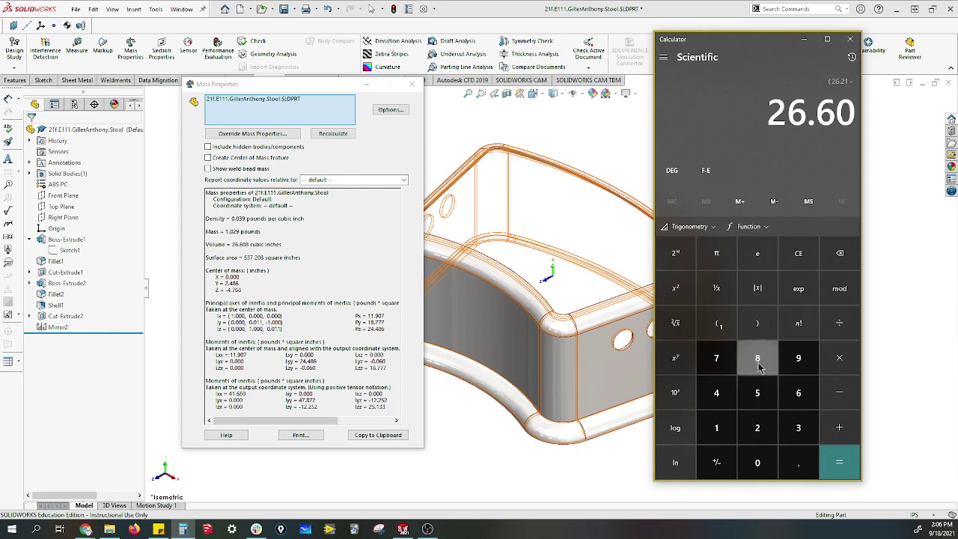
{"action": "left_click", "coordinate": [760, 371]}
{"action": "left_click", "coordinate": [762, 327]}
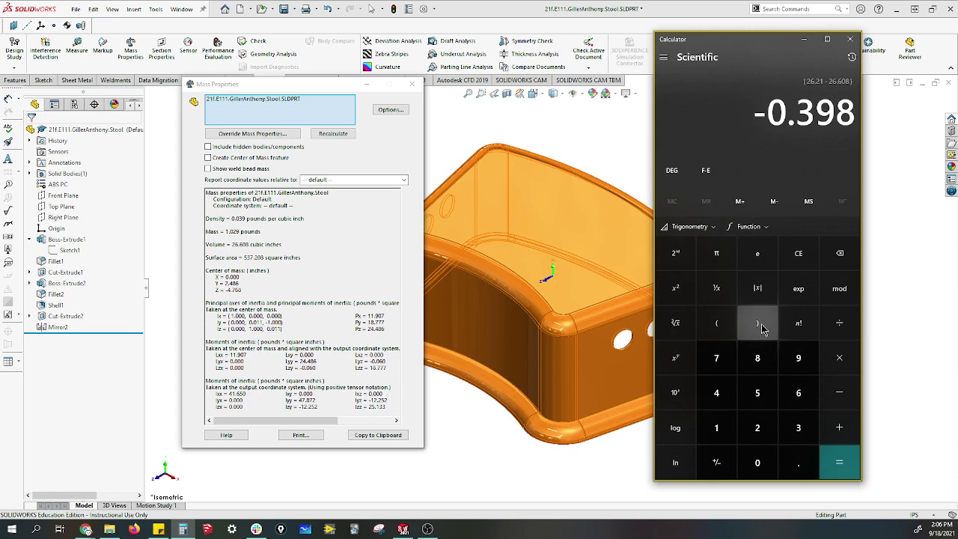
- Divide the new volume difference by the target volume of 26.21
{"action": "left_click", "coordinate": [839, 325]}
{"action": "left_click", "coordinate": [756, 426]}
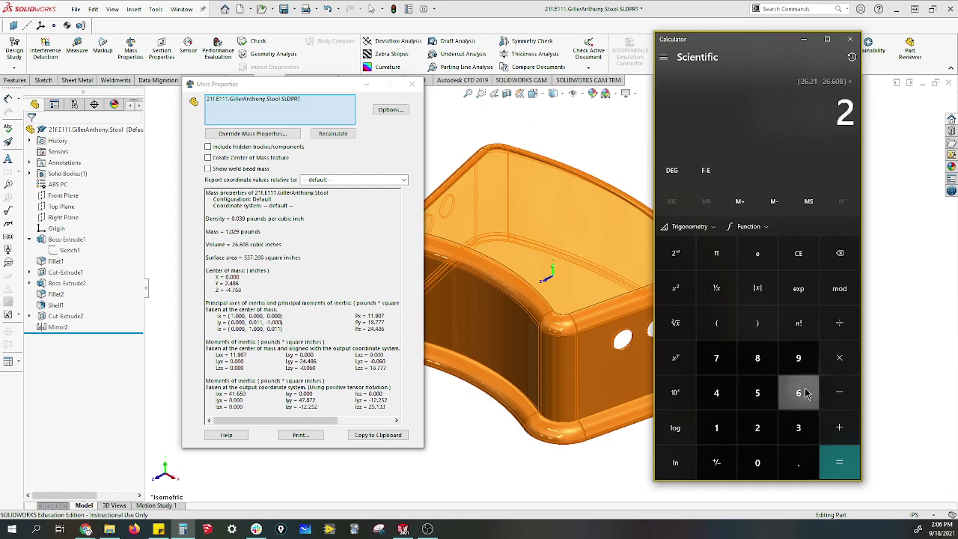
{"action": "left_click", "coordinate": [801, 394]}
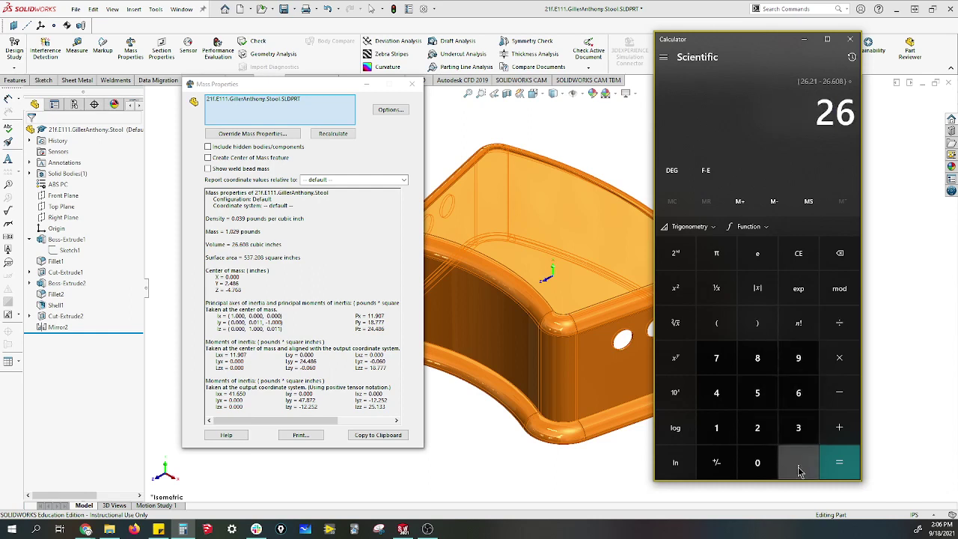
{"action": "left_click", "coordinate": [800, 464]}
{"action": "left_click", "coordinate": [756, 426]}
{"action": "left_click", "coordinate": [716, 426]}
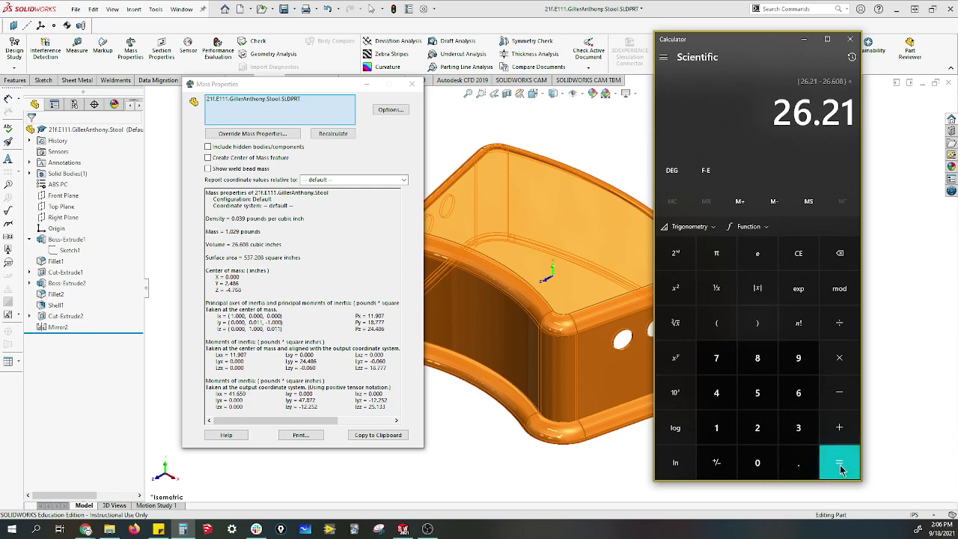
{"action": "left_click", "coordinate": [839, 465]}
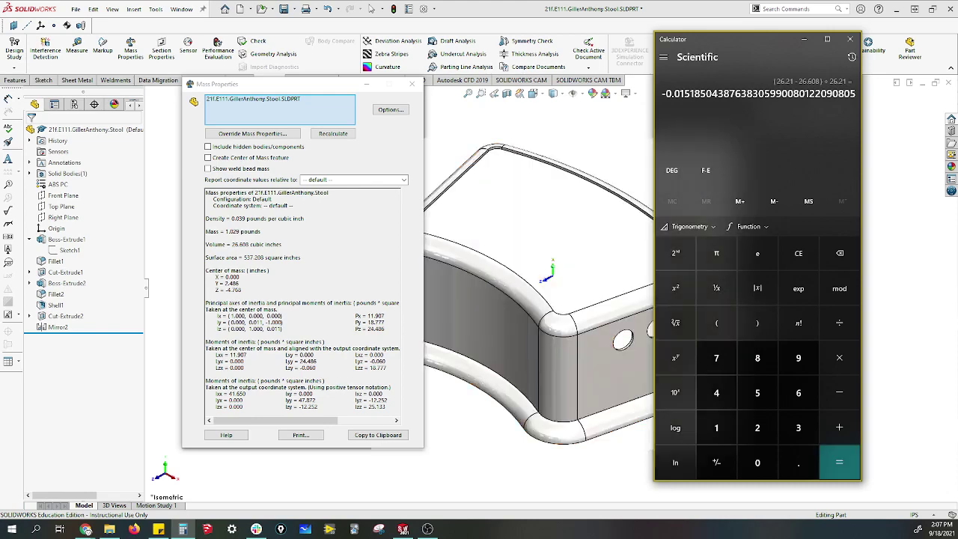
- Close the Calculator and the mass properties report
{"action": "left_click", "coordinate": [851, 41]}
{"action": "left_click", "coordinate": [411, 84]}
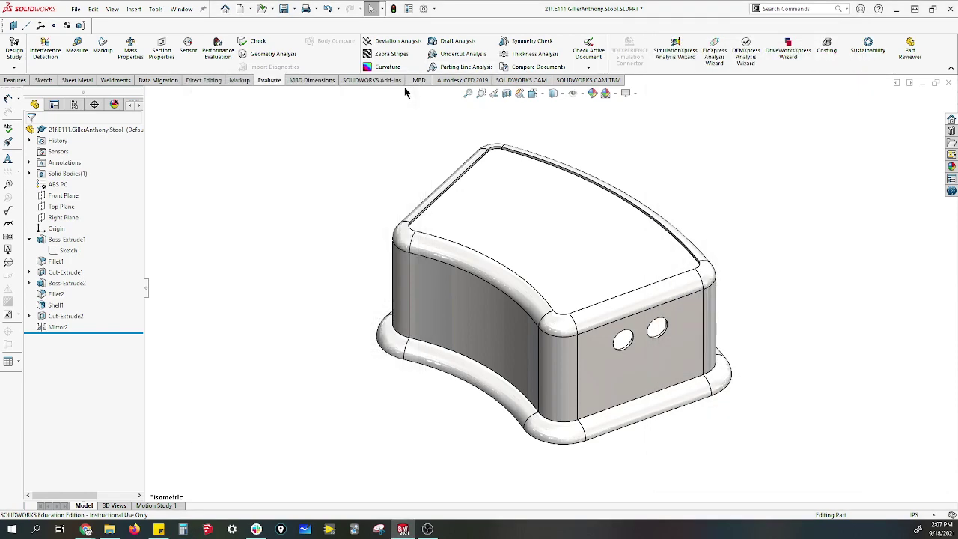
{"action": "scroll", "coordinate": [440, 284], "scroll_direction": "up", "scroll_amount": 2}
{"action": "scroll", "coordinate": [713, 271], "scroll_direction": "down", "scroll_amount": 2}
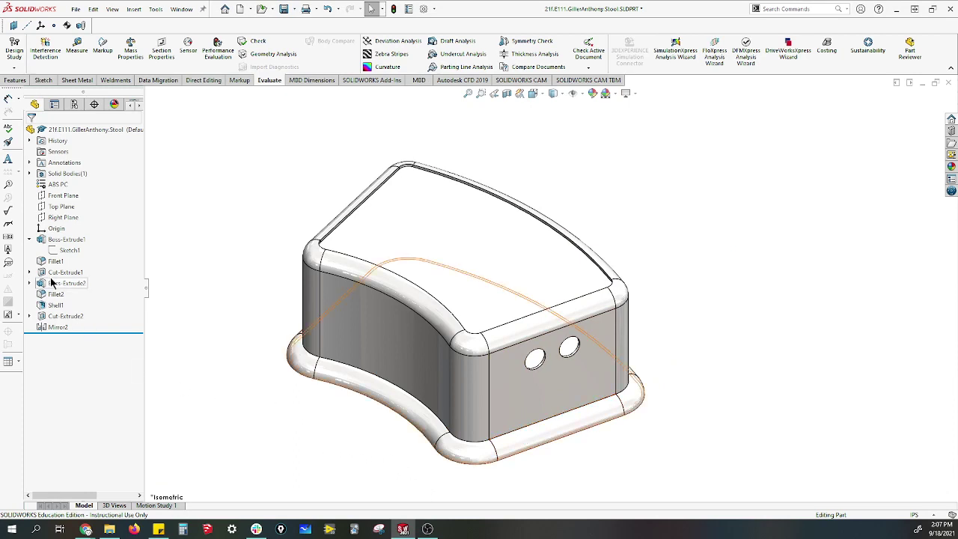
- Open Sketch1 of Boss-Extrude1 for editing and view it normal to the sketch plane
{"action": "right_click", "coordinate": [70, 255]}
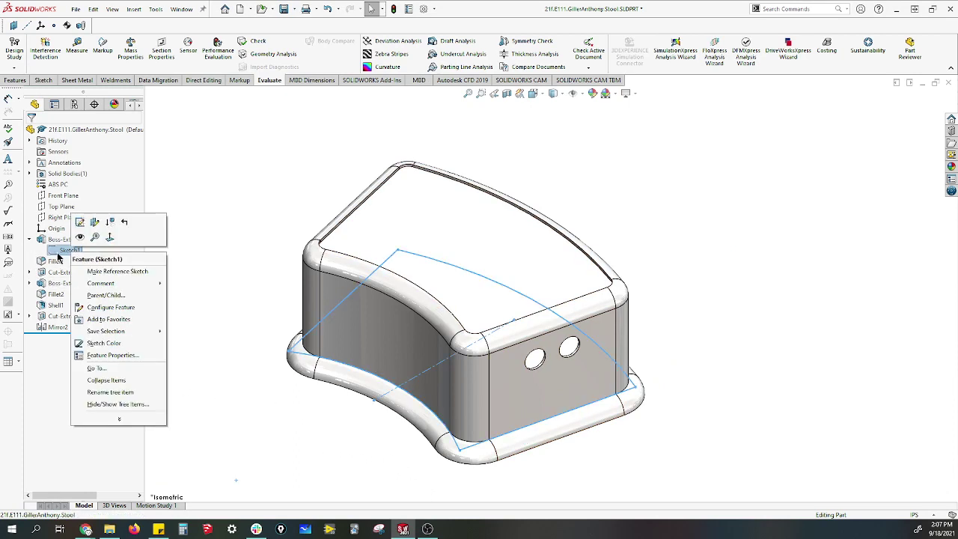
{"action": "left_click", "coordinate": [80, 222]}
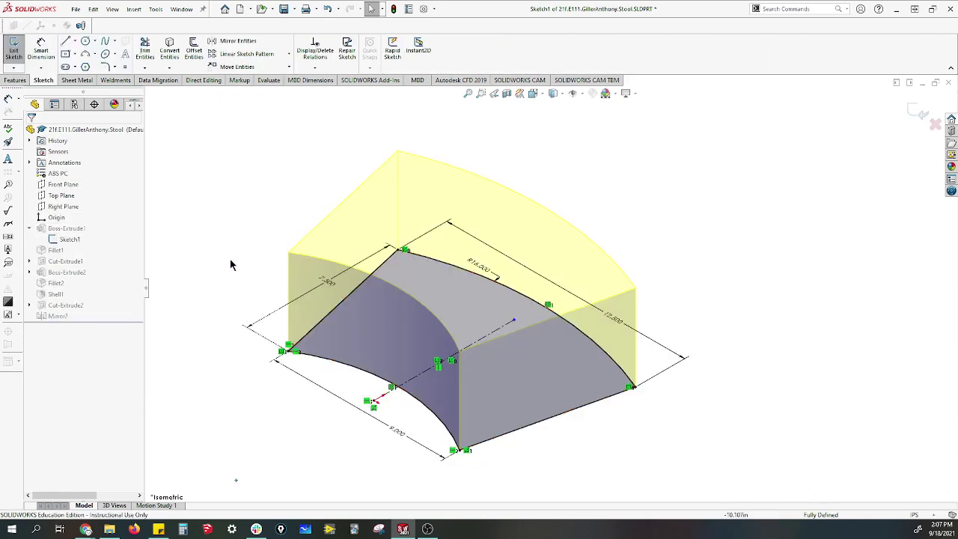
{"action": "key", "text": "space"}
{"action": "left_click", "coordinate": [229, 262]}
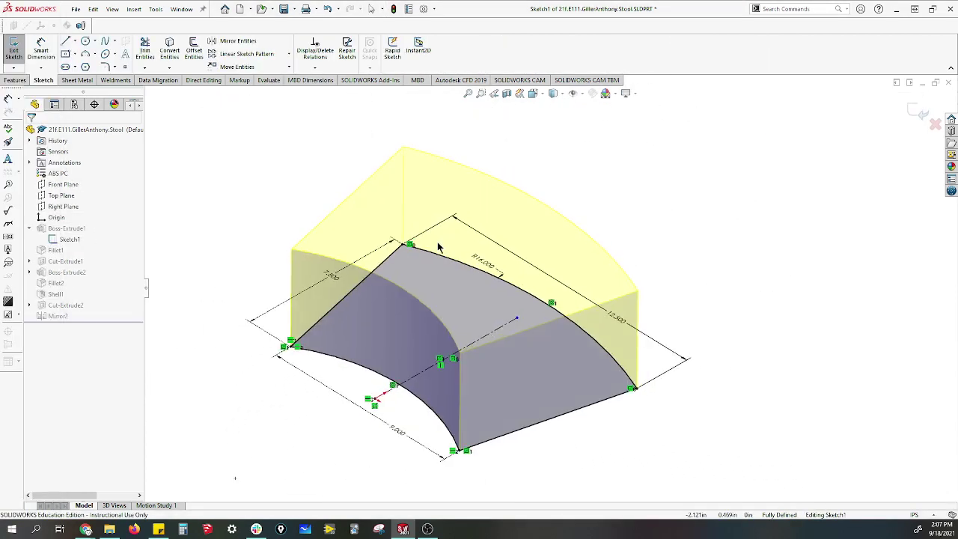
{"action": "key", "text": "ctrl"}
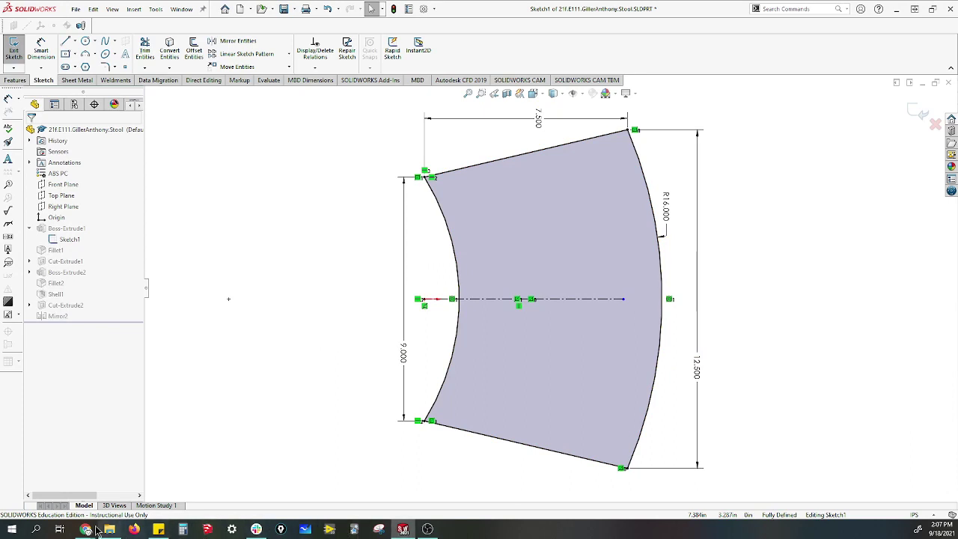
- Switch to the Week 3 Pre-Lab in Chrome, open its full page drawings and examine the Foot Stool drawing's dimensions on page 8
{"action": "mouse_move", "coordinate": [86, 530]}
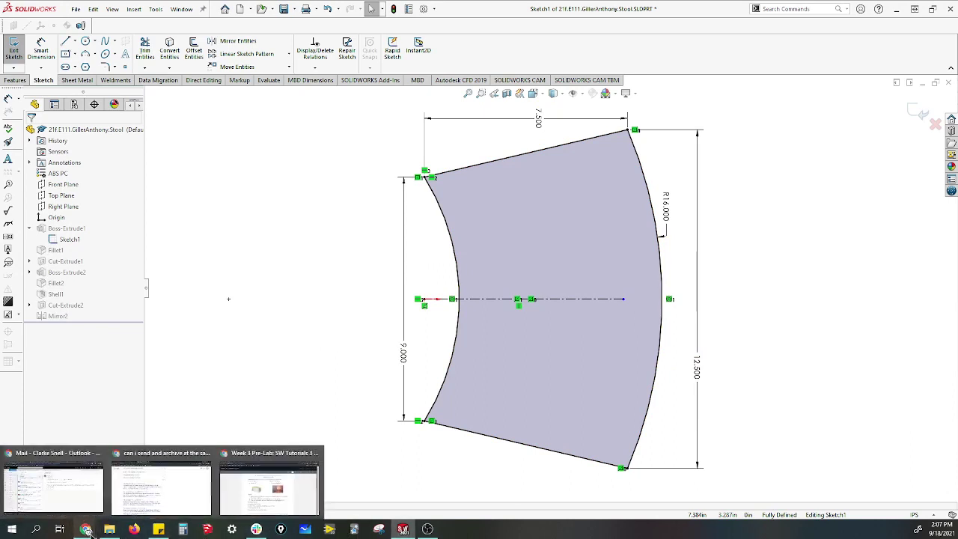
{"action": "left_click", "coordinate": [263, 497]}
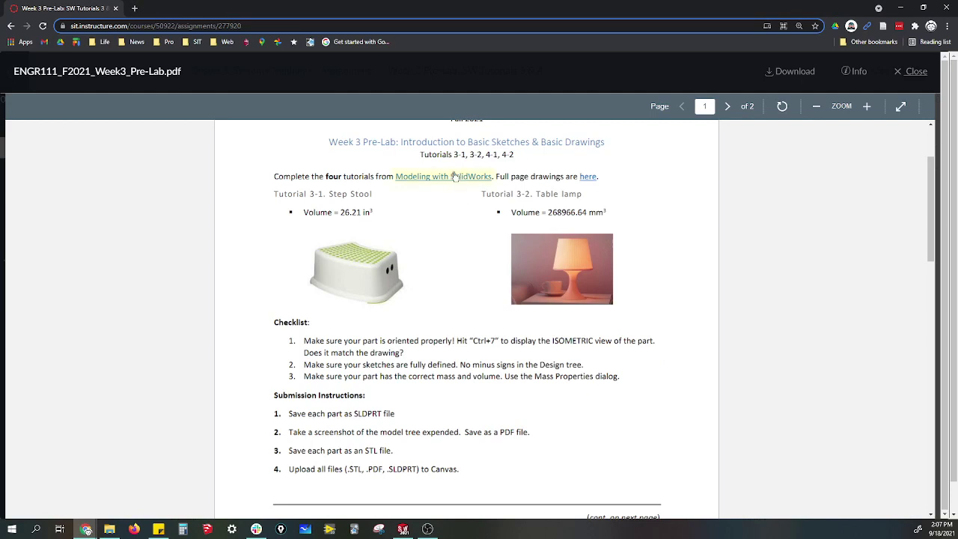
{"action": "left_click", "coordinate": [585, 177]}
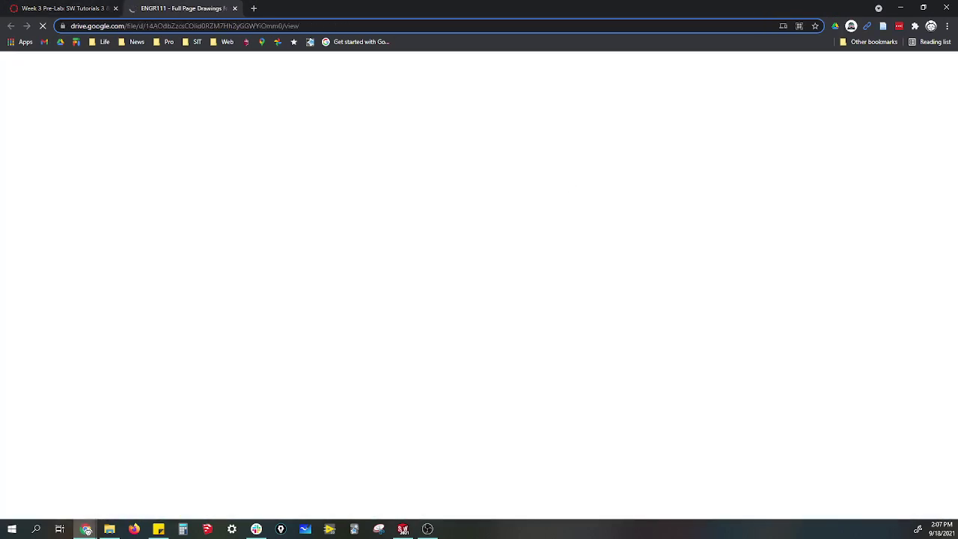
{"action": "scroll", "coordinate": [483, 279], "scroll_direction": "down", "scroll_amount": 3}
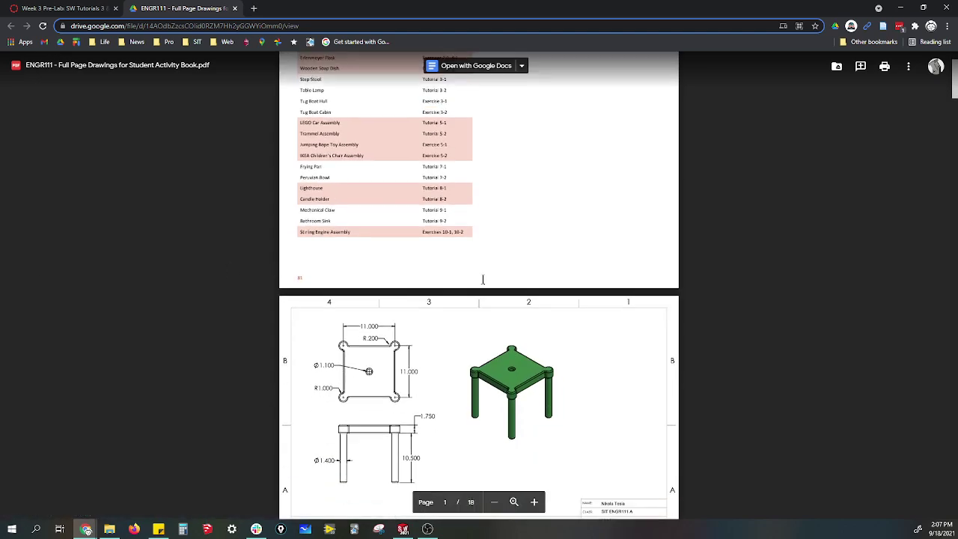
{"action": "scroll", "coordinate": [482, 280], "scroll_direction": "down", "scroll_amount": 20}
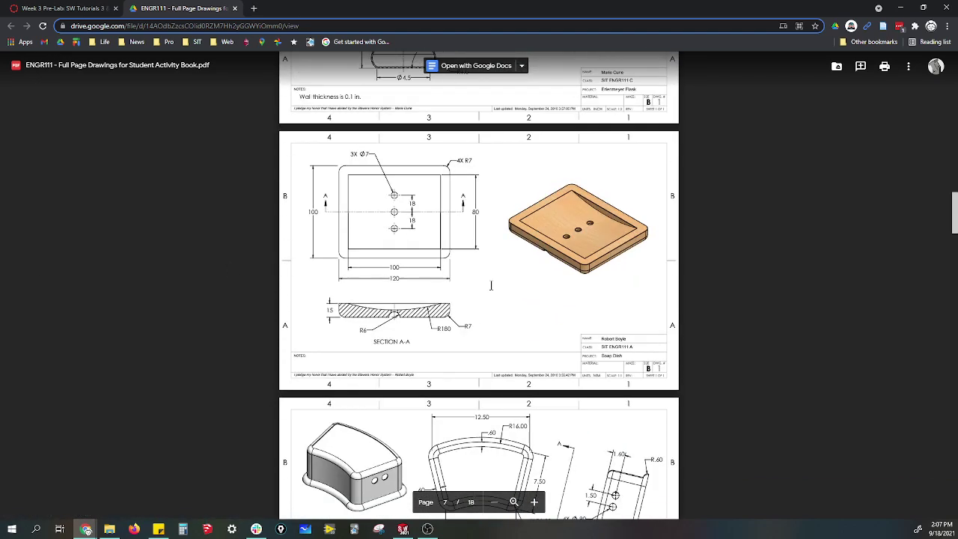
{"action": "scroll", "coordinate": [491, 285], "scroll_direction": "down", "scroll_amount": 5}
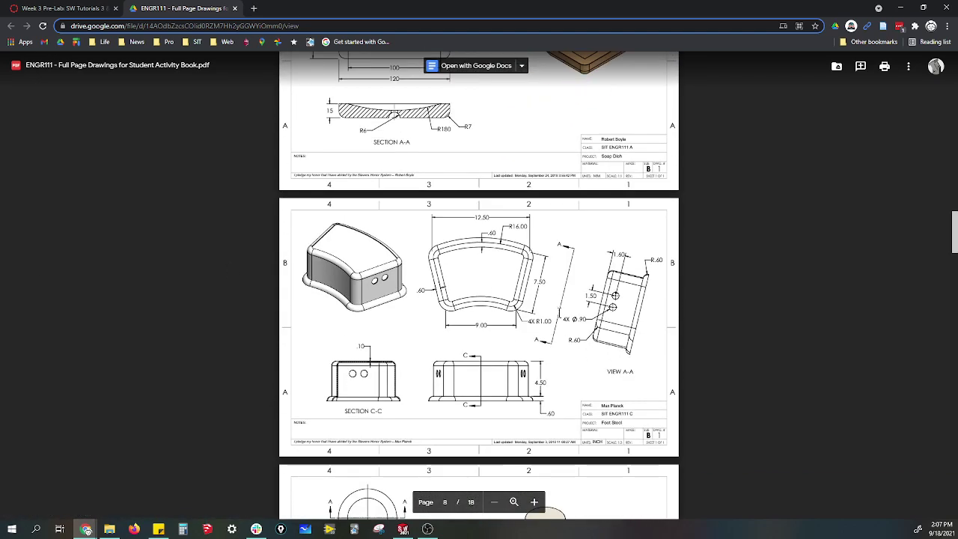
{"action": "scroll", "coordinate": [556, 286], "scroll_direction": "up", "scroll_amount": 3, "text": "ctrl"}
{"action": "scroll", "coordinate": [571, 361], "scroll_direction": "down", "scroll_amount": 2}
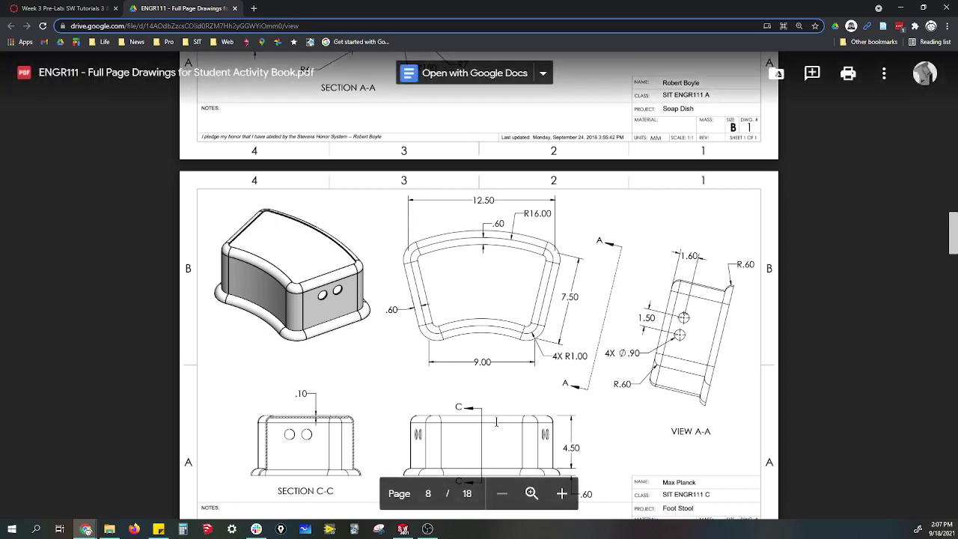
- Return to SOLIDWORKS and delete the horizontal 7.500 dimension spanning the sketch's upper slanted edge
{"action": "left_click", "coordinate": [403, 529]}
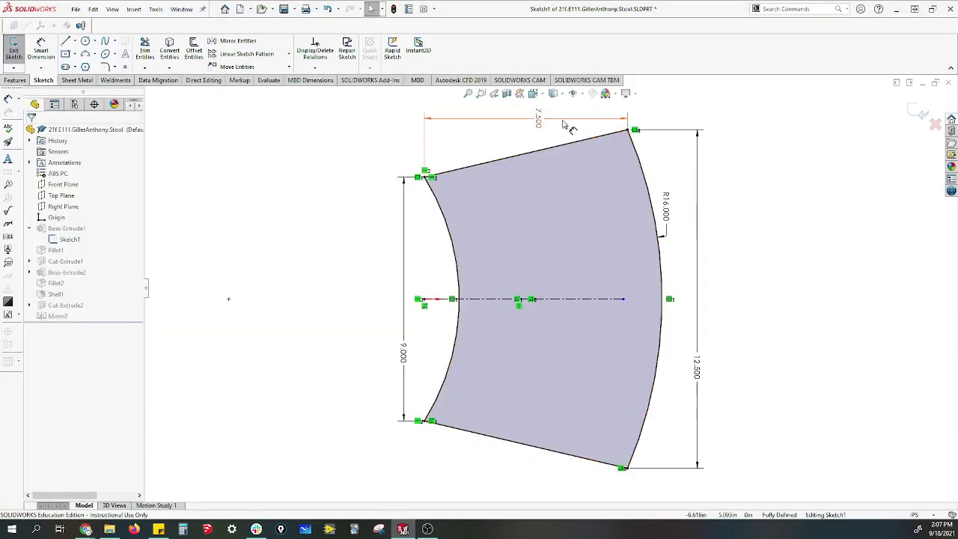
{"action": "left_click_drag", "start_coordinate": [563, 119], "coordinate": [550, 119]}
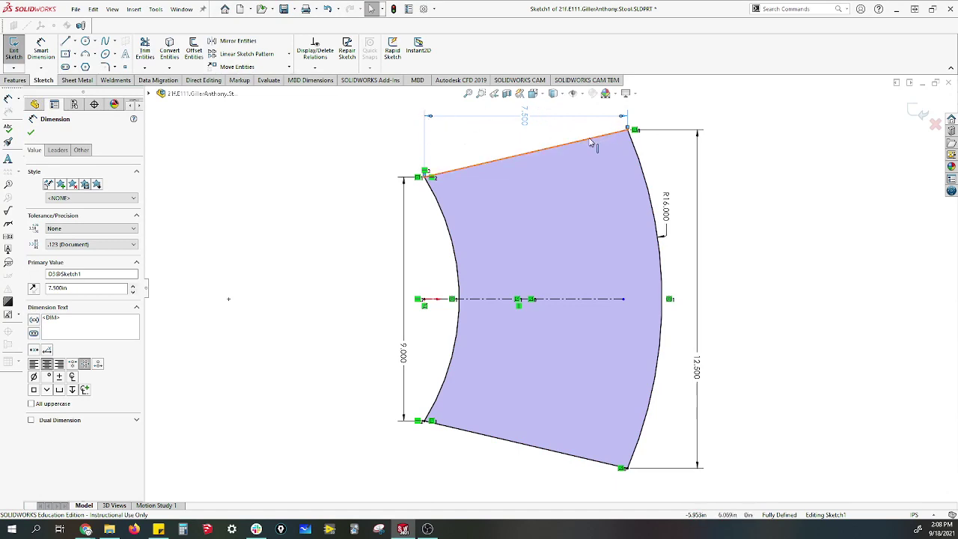
{"action": "scroll", "coordinate": [657, 124], "scroll_direction": "down", "scroll_amount": 1}
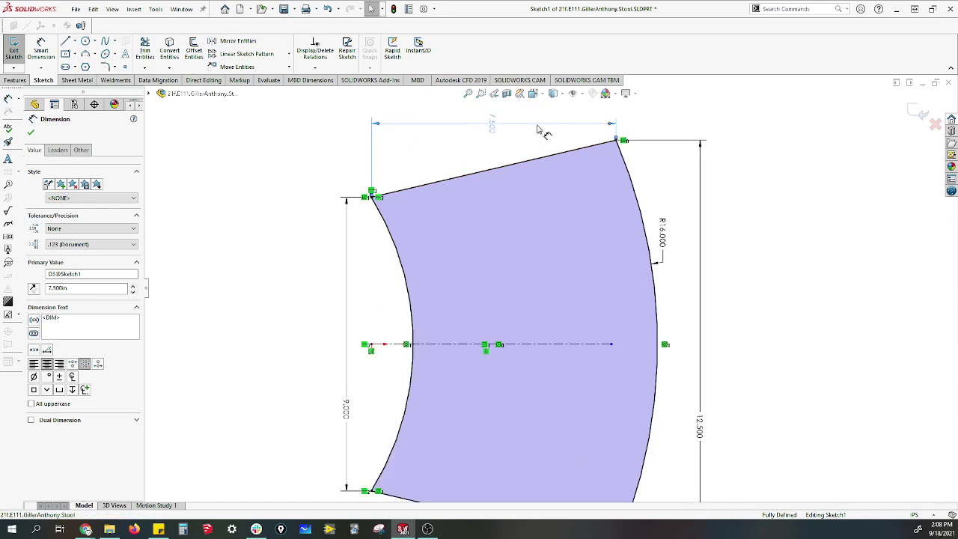
{"action": "key", "text": "Delete"}
- Add an aligned dimension of 7.5 in between the endpoints of the upper slanted edge and exit the sketch
{"action": "left_click", "coordinate": [40, 50]}
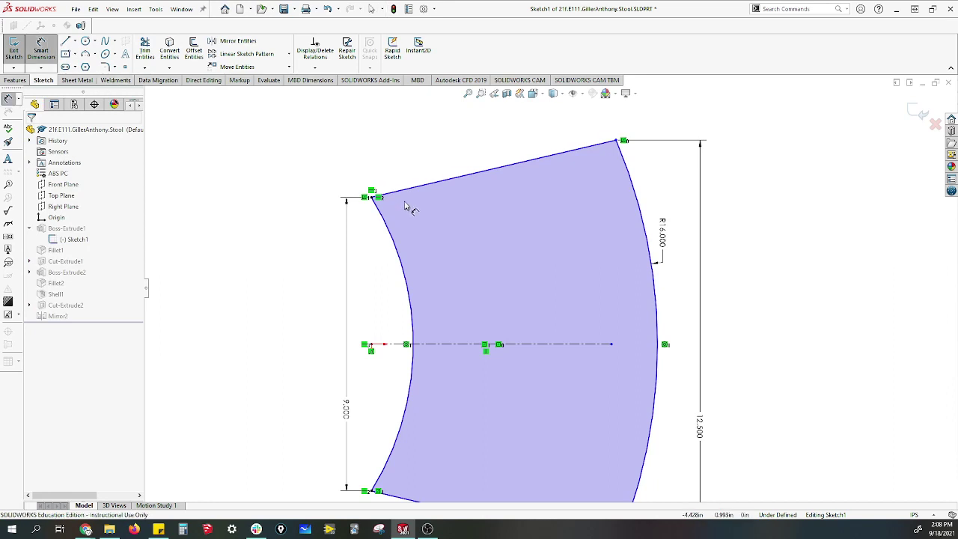
{"action": "left_click", "coordinate": [378, 197]}
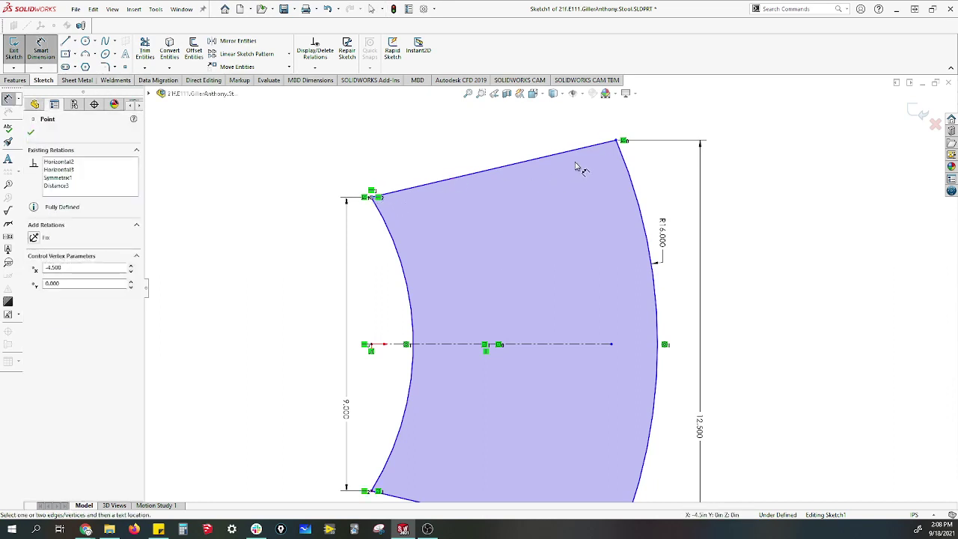
{"action": "left_click", "coordinate": [617, 140]}
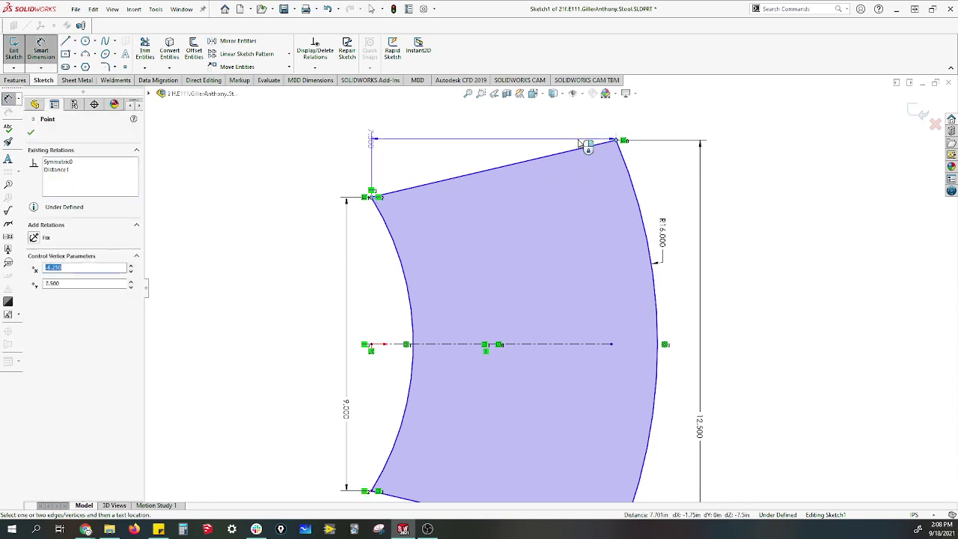
{"action": "left_click", "coordinate": [494, 154]}
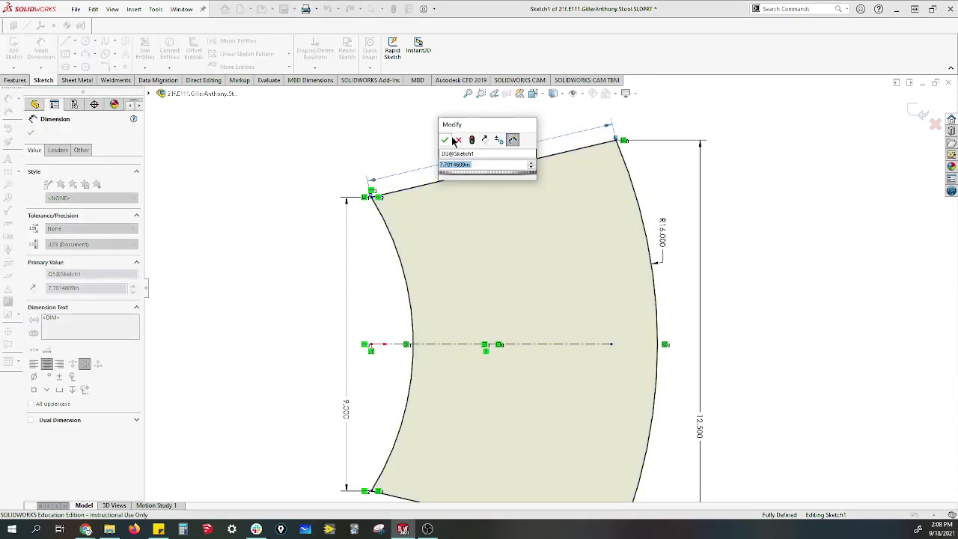
{"action": "left_click_drag", "start_coordinate": [476, 125], "coordinate": [269, 114]}
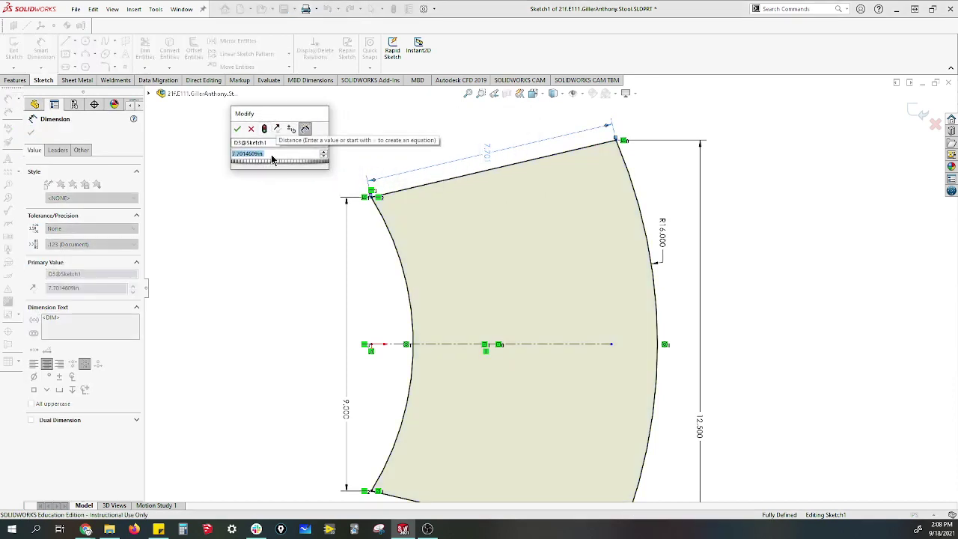
{"action": "type", "text": "7.5"}
{"action": "key", "text": "Return"}
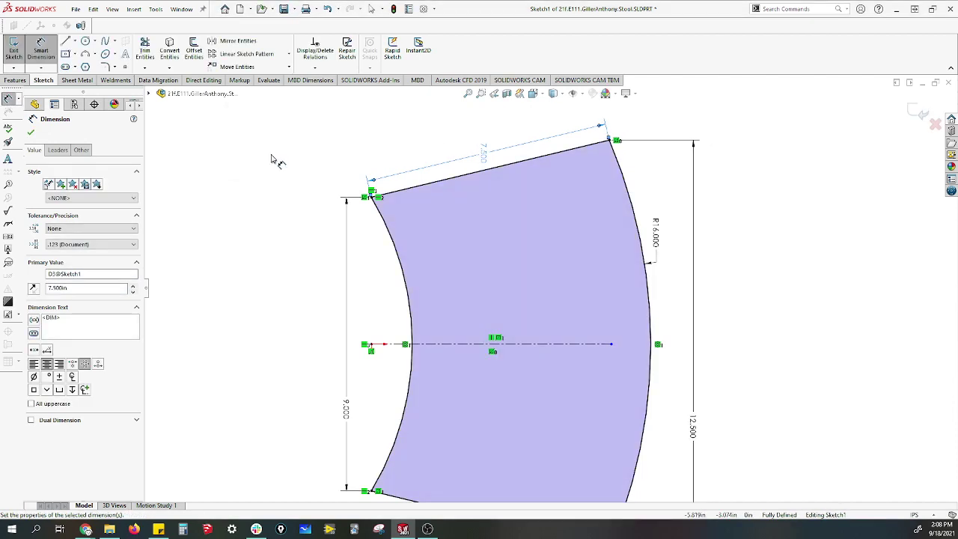
{"action": "left_click", "coordinate": [310, 171]}
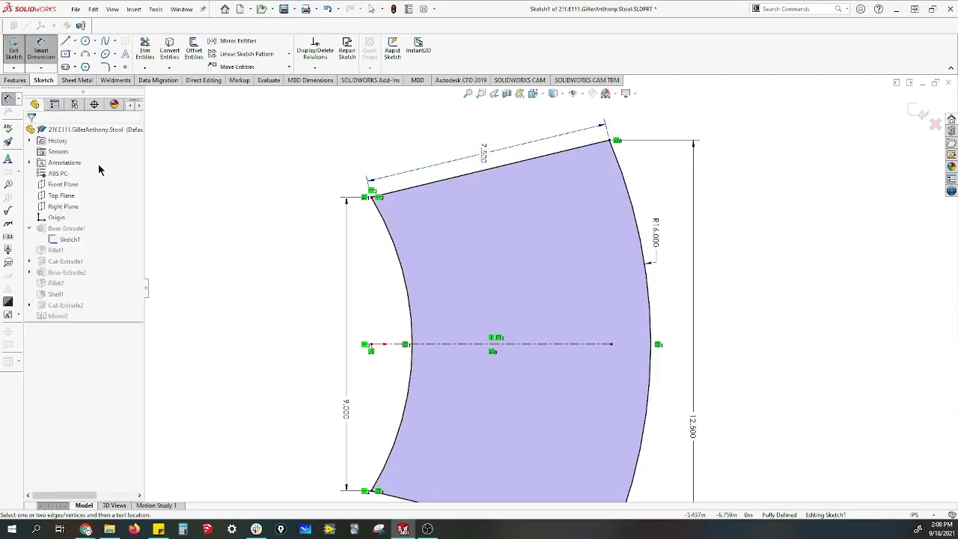
{"action": "left_click", "coordinate": [18, 57]}
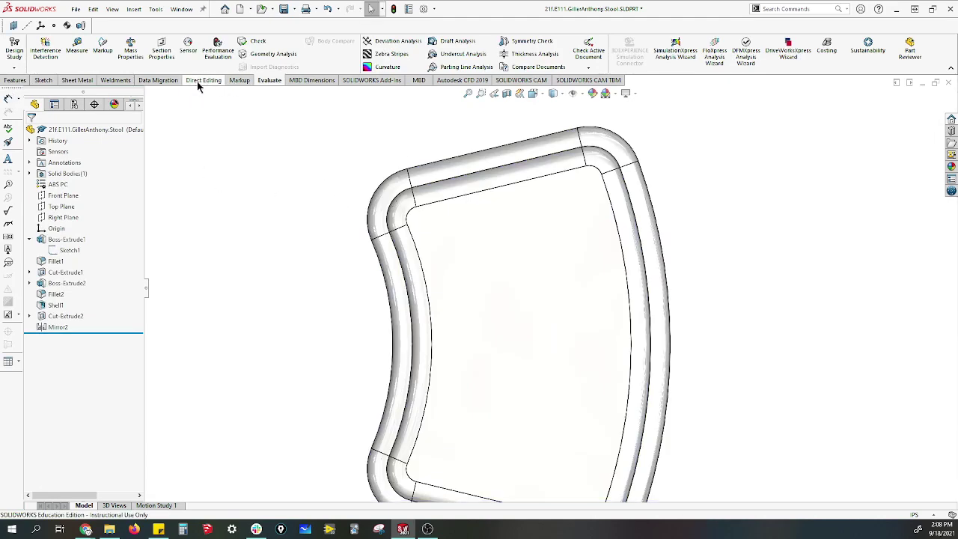
- Evaluate the stool's mass properties, compare its volume with the step stool target in the Chrome pre-lab, and close the report in SOLIDWORKS
{"action": "left_click", "coordinate": [133, 58]}
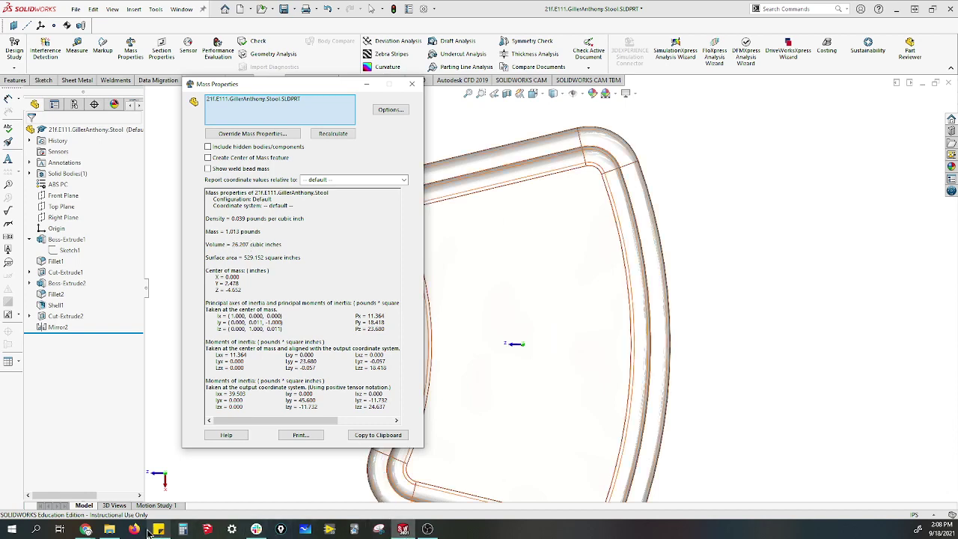
{"action": "left_click", "coordinate": [86, 529]}
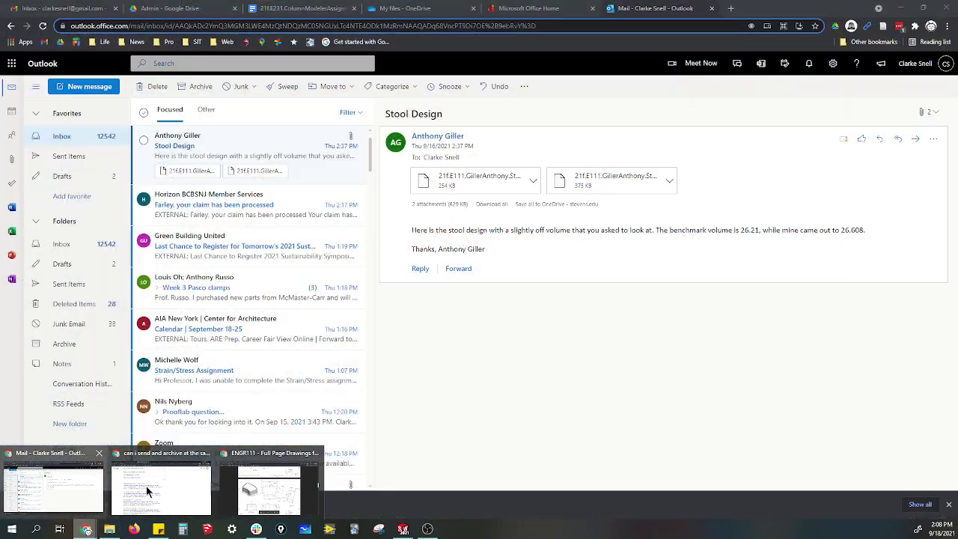
{"action": "left_click", "coordinate": [250, 488]}
{"action": "left_click", "coordinate": [57, 9]}
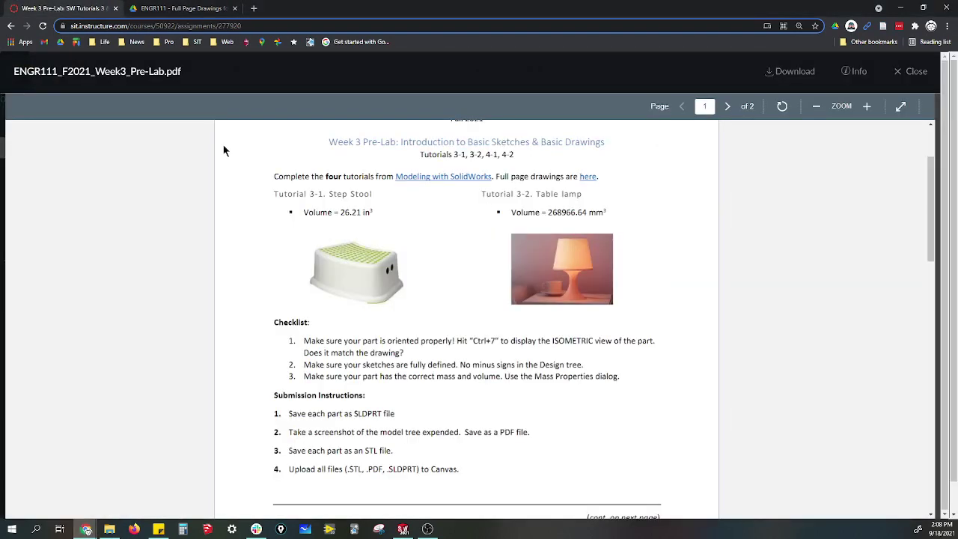
{"action": "left_click", "coordinate": [403, 529]}
{"action": "left_click", "coordinate": [411, 84]}
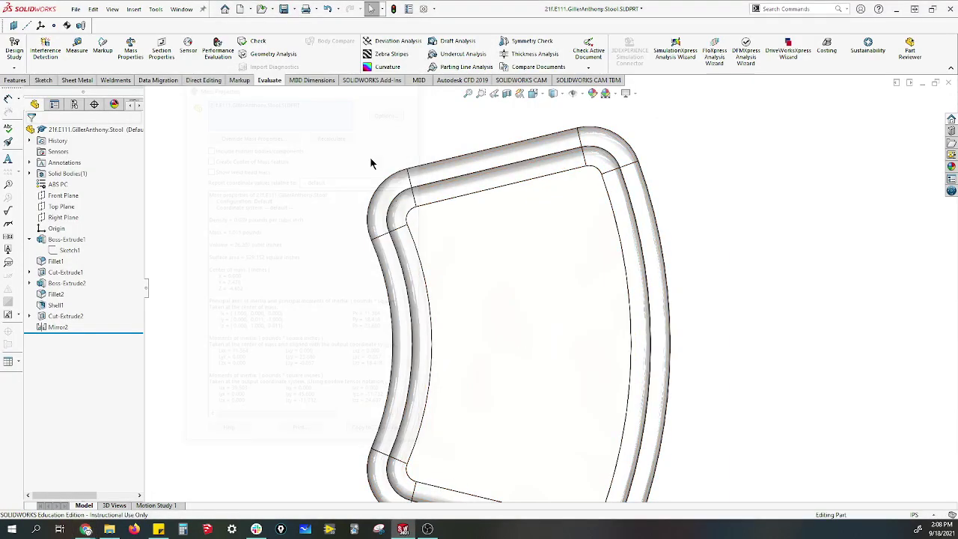
- Show the whole stool in the isometric view
{"action": "key", "text": "f"}
{"action": "middle_click_drag", "start_coordinate": [698, 338], "coordinate": [723, 184]}
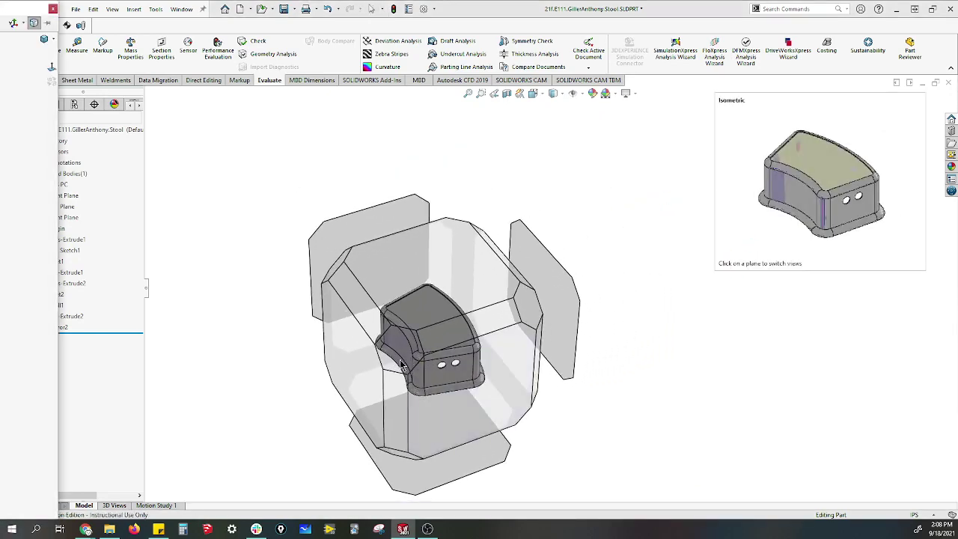
{"action": "left_click", "coordinate": [402, 367]}
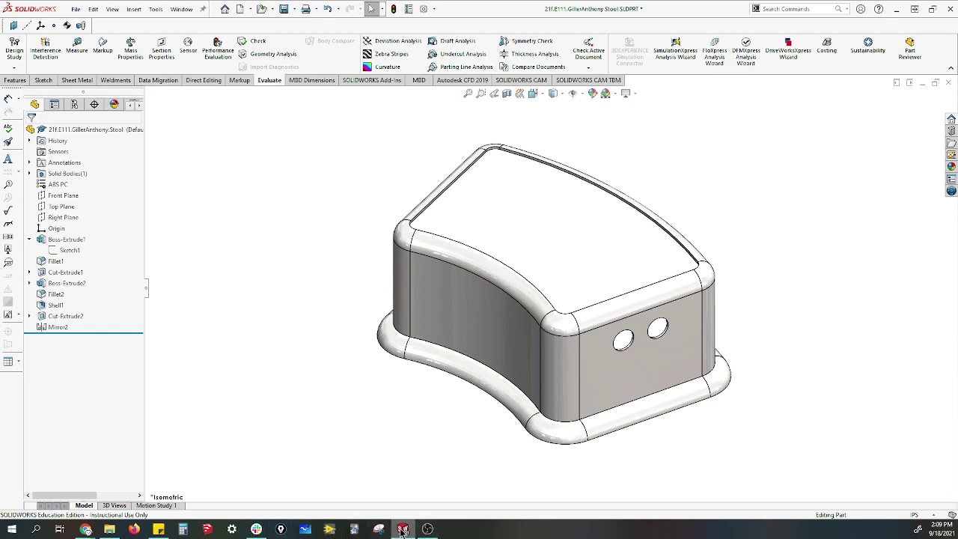
- Switch to the full page drawings in Chrome and compare the stool with the complete Foot Stool sheet
{"action": "mouse_move", "coordinate": [87, 531]}
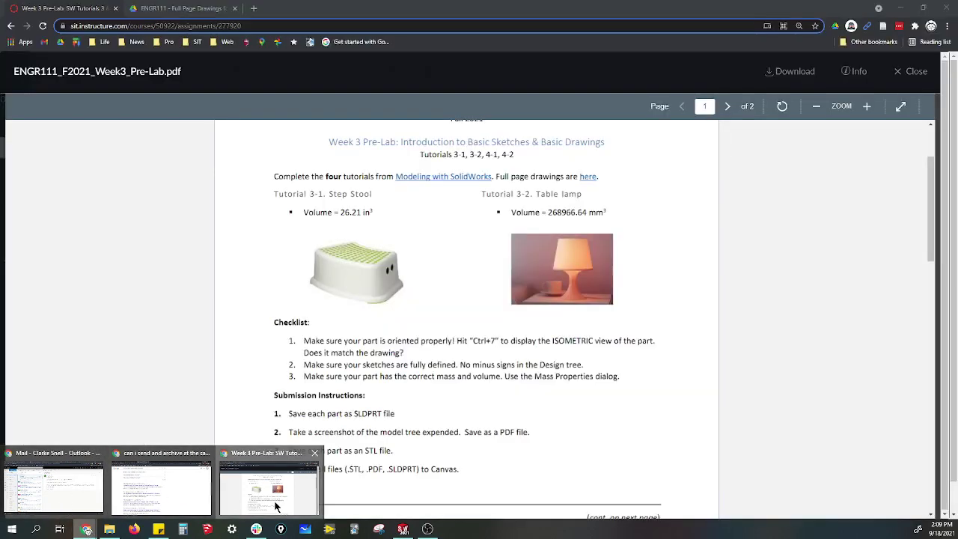
{"action": "left_click", "coordinate": [274, 507]}
{"action": "left_click", "coordinate": [171, 8]}
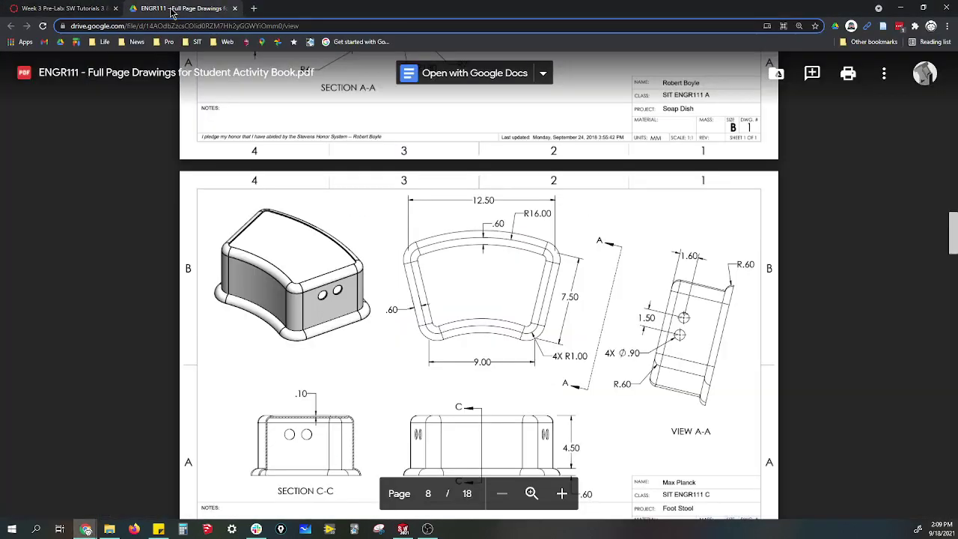
{"action": "scroll", "coordinate": [619, 369], "scroll_direction": "down", "scroll_amount": 1}
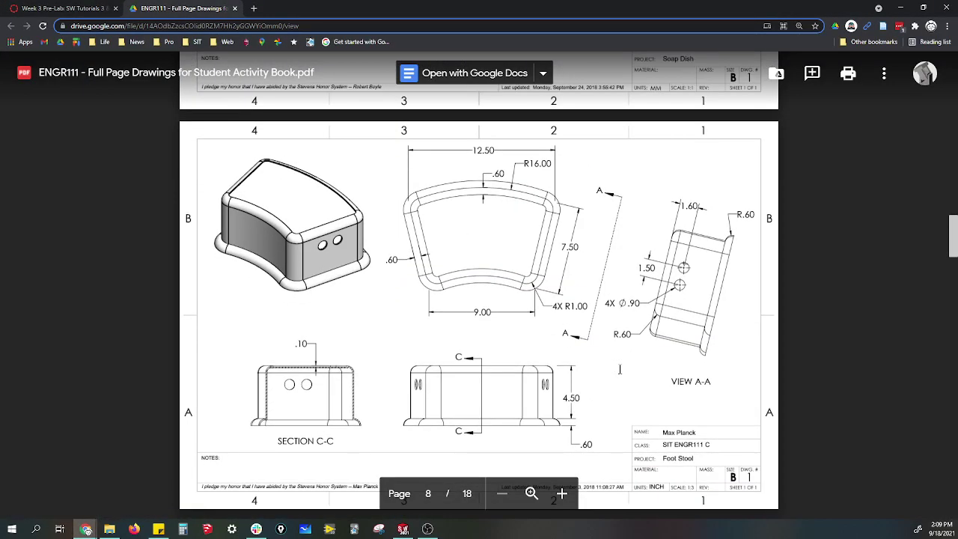